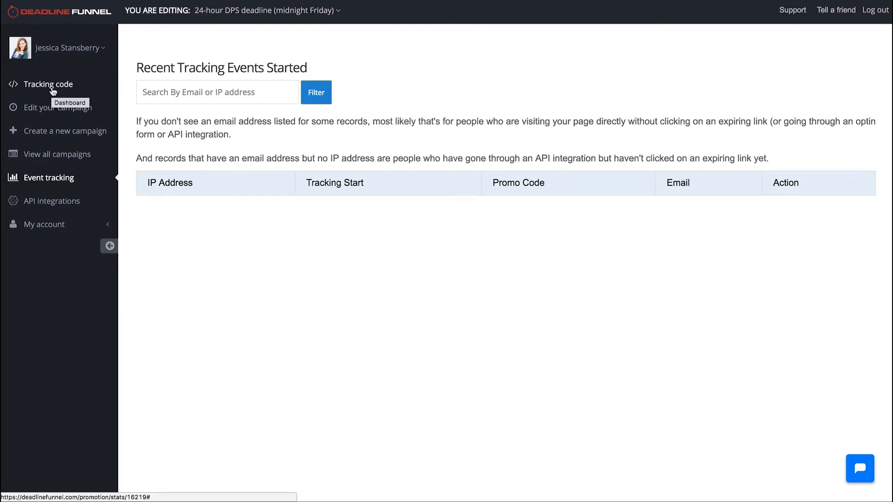
Step: Create a new Product Launch campaign and name its countdown Test
click(79, 137)
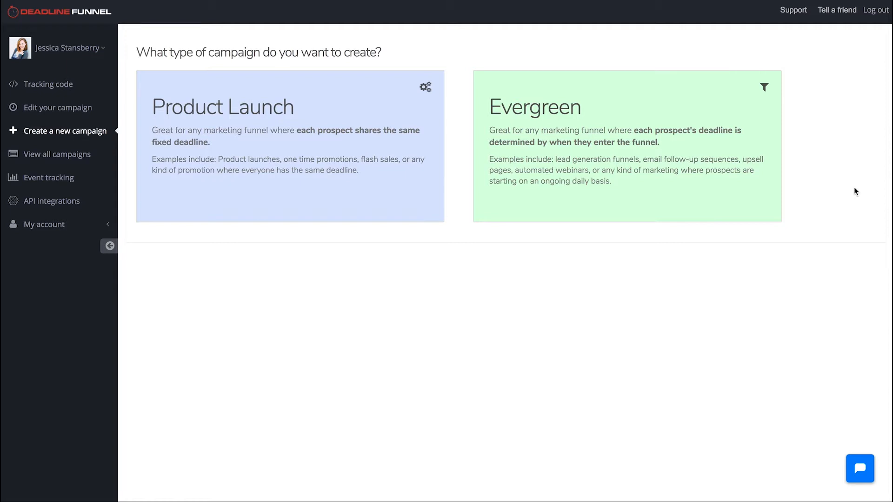
click(367, 111)
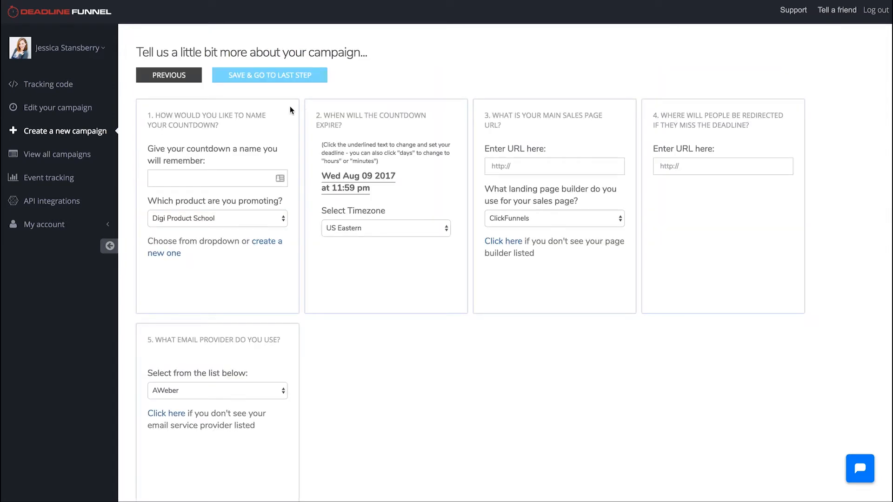
click(219, 183)
text(Test)
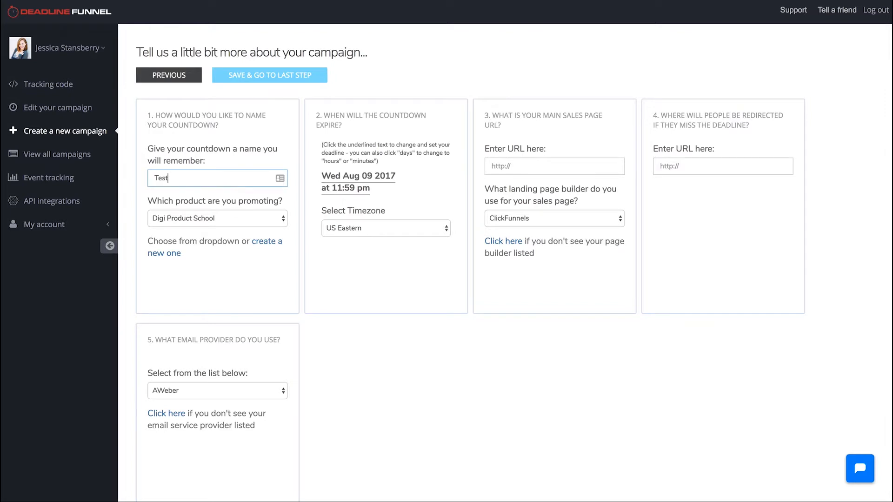
Step: Choose Digi Product School as the promoted product and check the countdown's expiry date and time
click(257, 218)
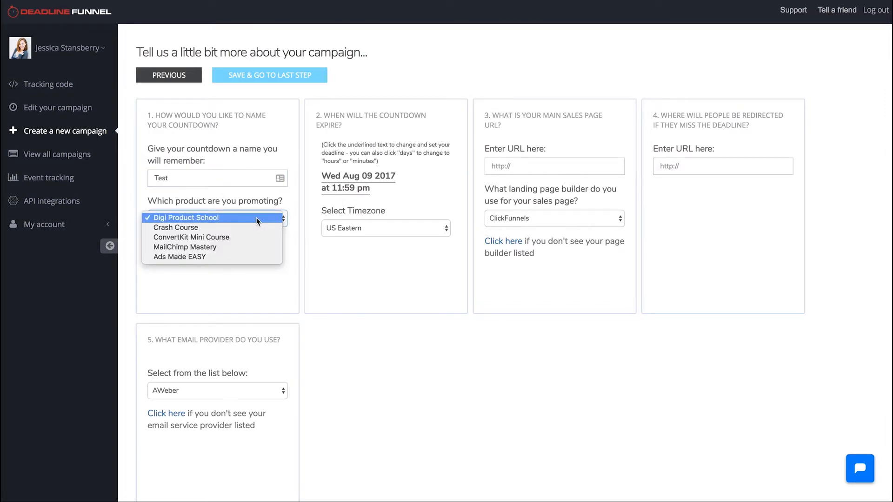
click(258, 219)
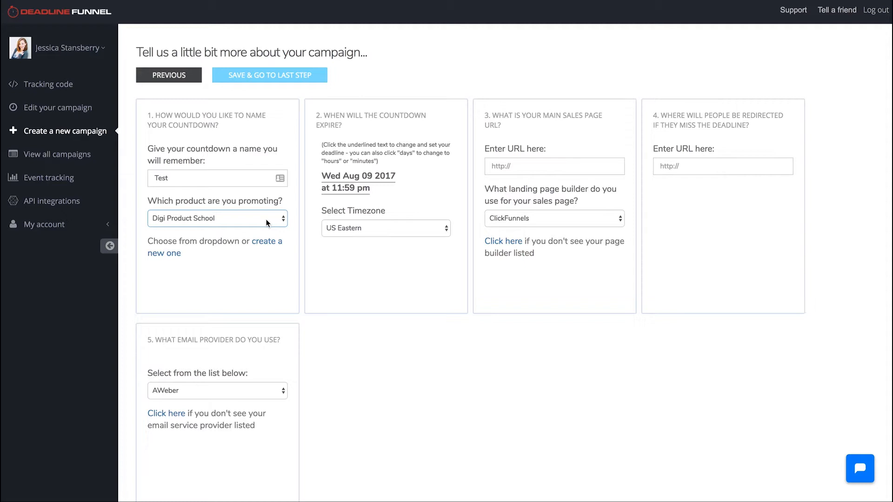
click(268, 223)
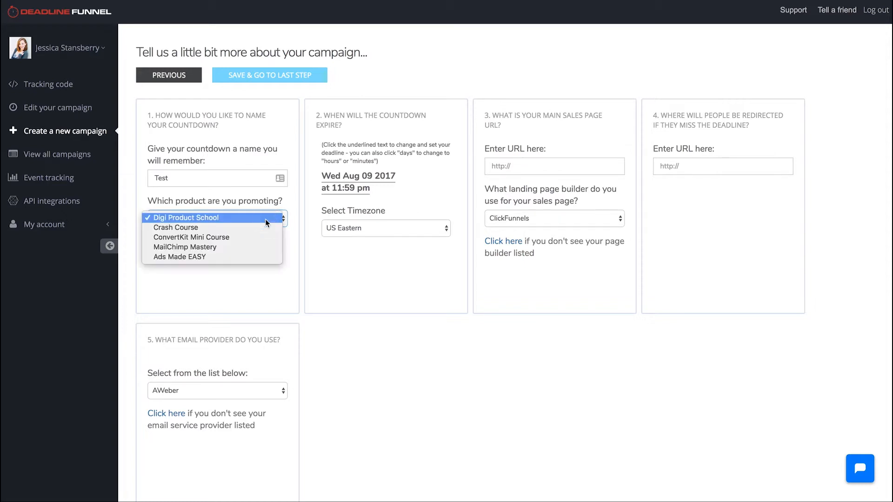
click(223, 219)
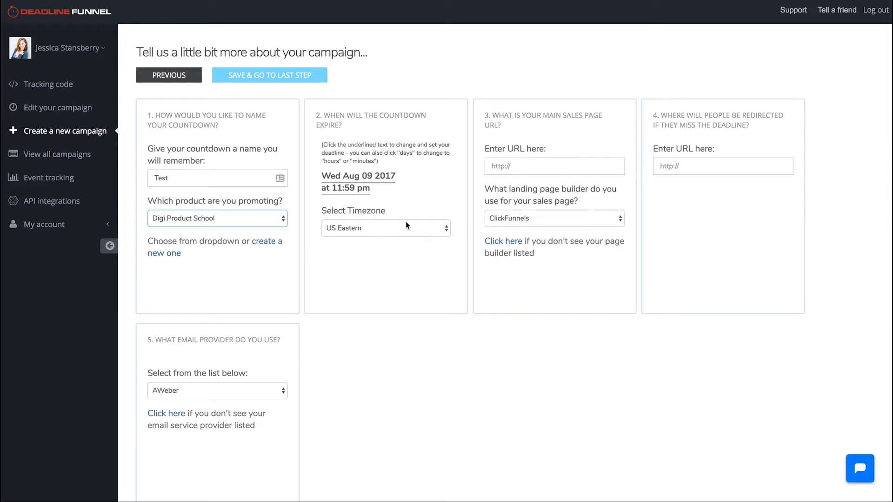
click(336, 187)
click(350, 212)
Step: Switch to the Digi Product School sales page and review its content and buy buttons, dismissing the contact pop-up
click(570, 167)
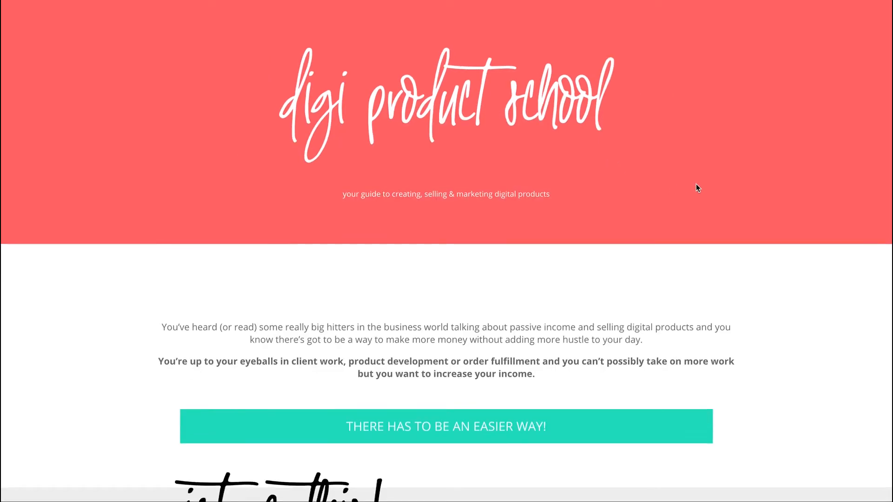
scroll(697, 187, down, 6)
scroll(697, 187, down, 20)
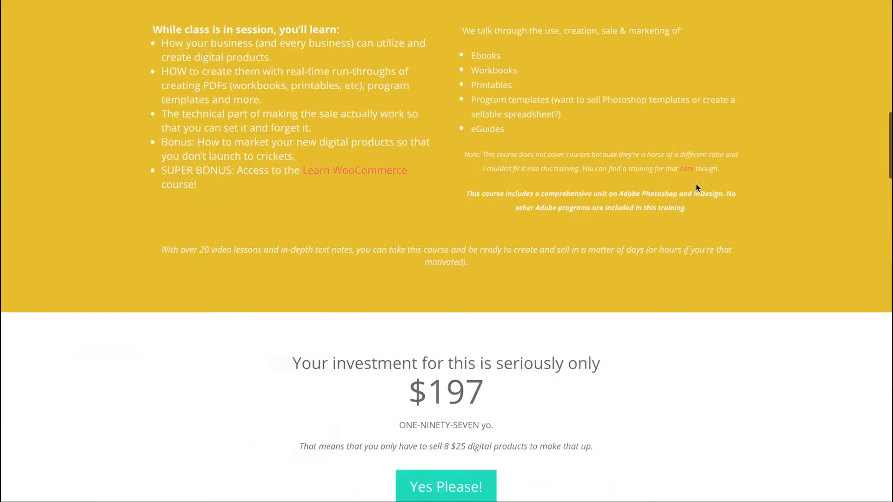
scroll(696, 183, down, 8)
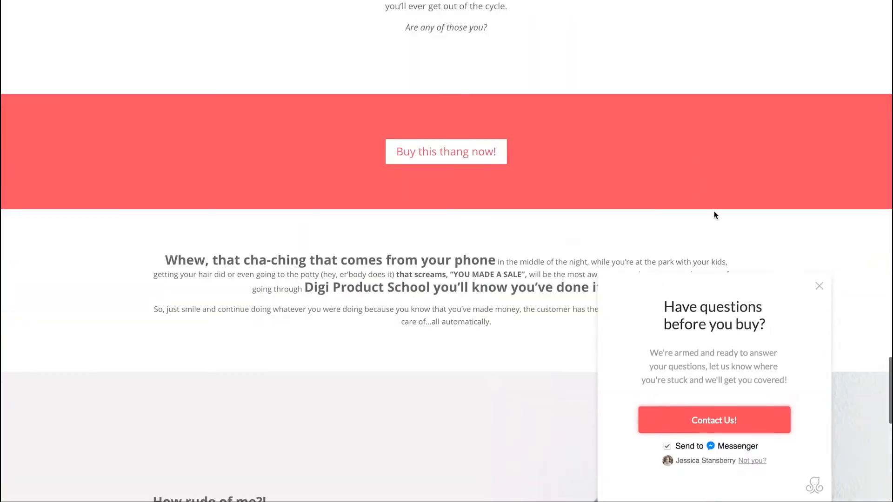
click(818, 289)
scroll(629, 307, down, 12)
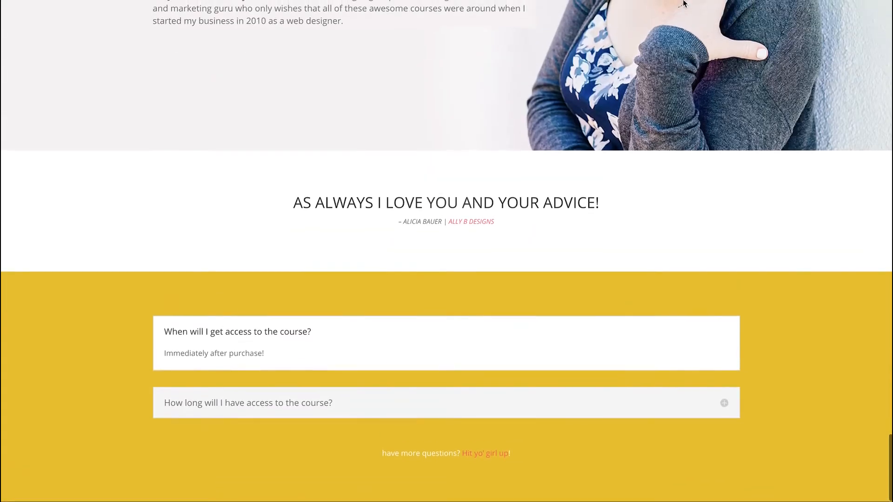
scroll(634, 293, up, 10)
scroll(667, 168, up, 20)
scroll(668, 163, down, 18)
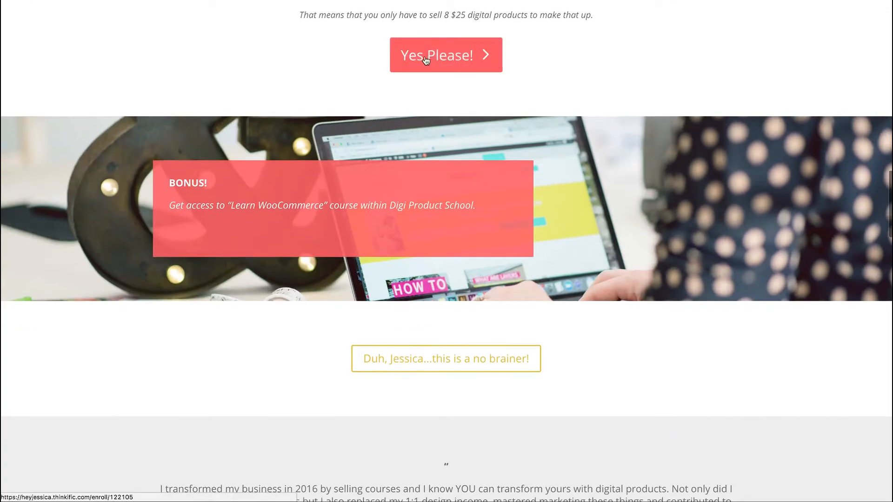
scroll(627, 128, down, 3)
scroll(627, 128, down, 15)
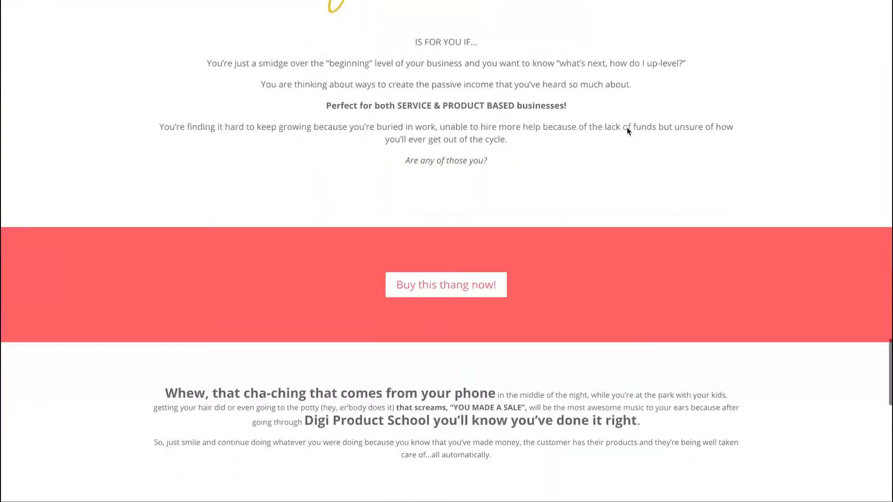
scroll(627, 128, down, 8)
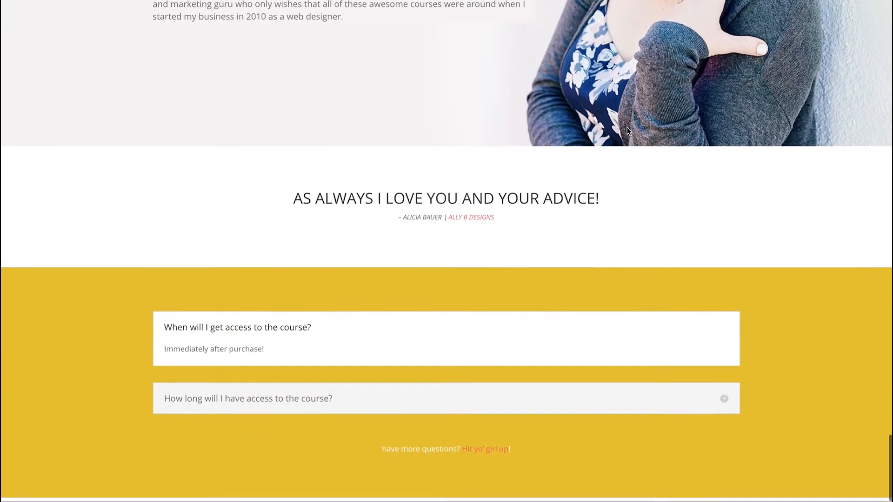
key(Home)
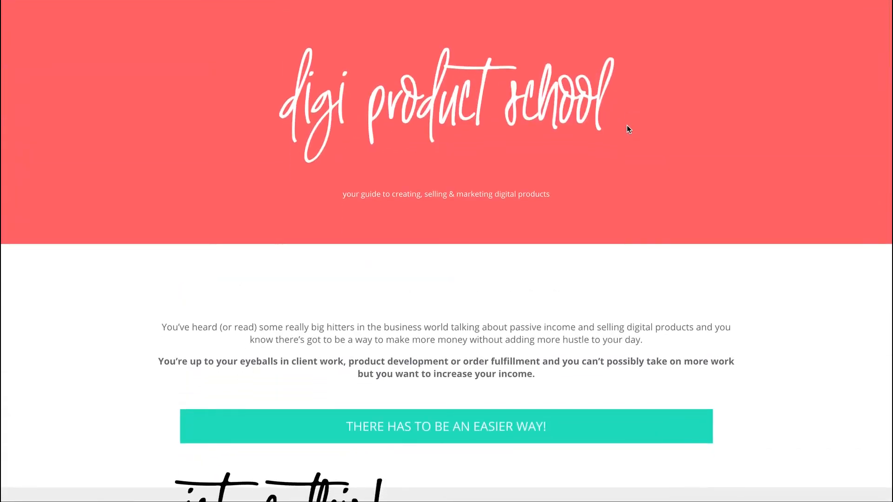
mouse_move(617, 93)
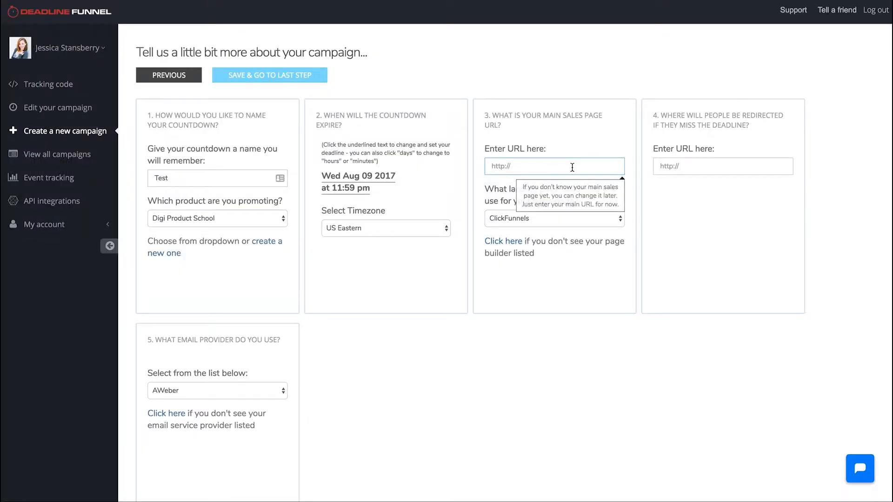
Step: Return to the campaign setup and set the sales page's landing page builder to WordPress
click(510, 221)
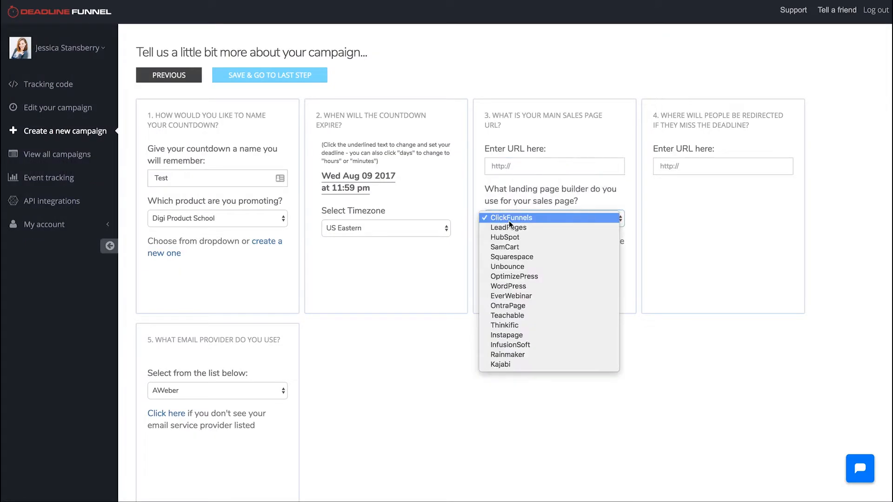
click(615, 199)
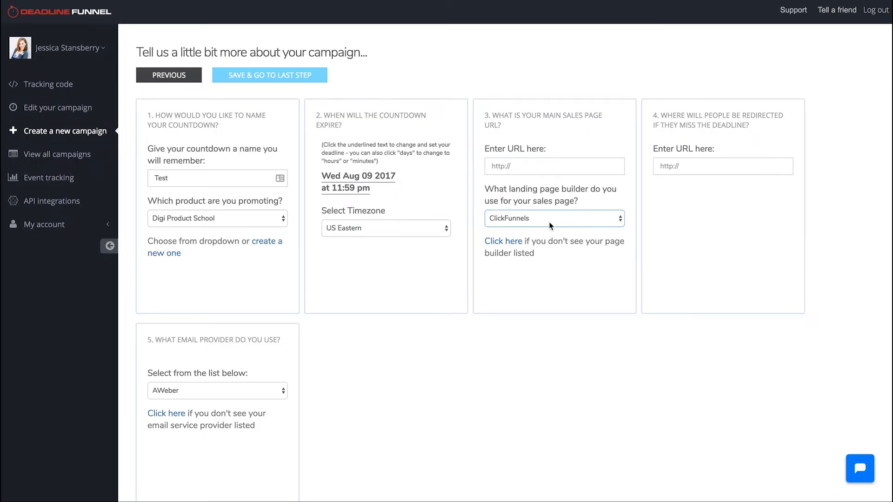
click(550, 225)
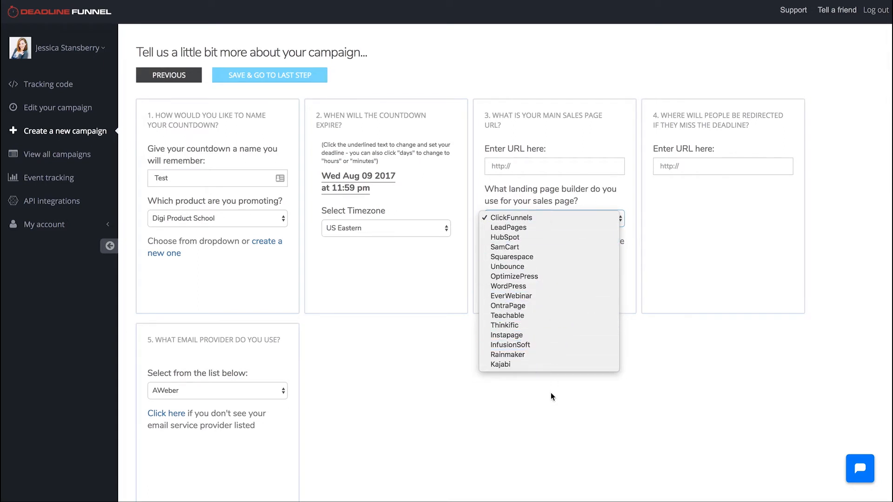
click(573, 288)
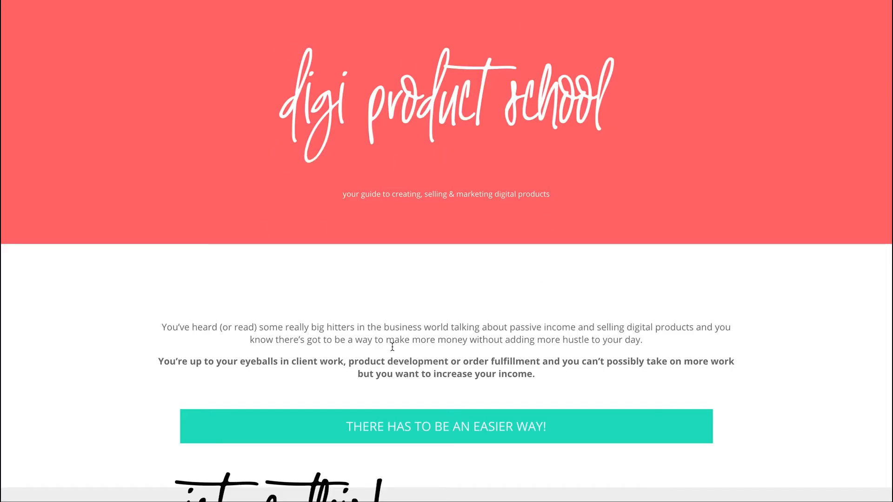
Step: Look over the upper sections and purchase button of the Digi Product School sales page again
scroll(534, 358, down, 15)
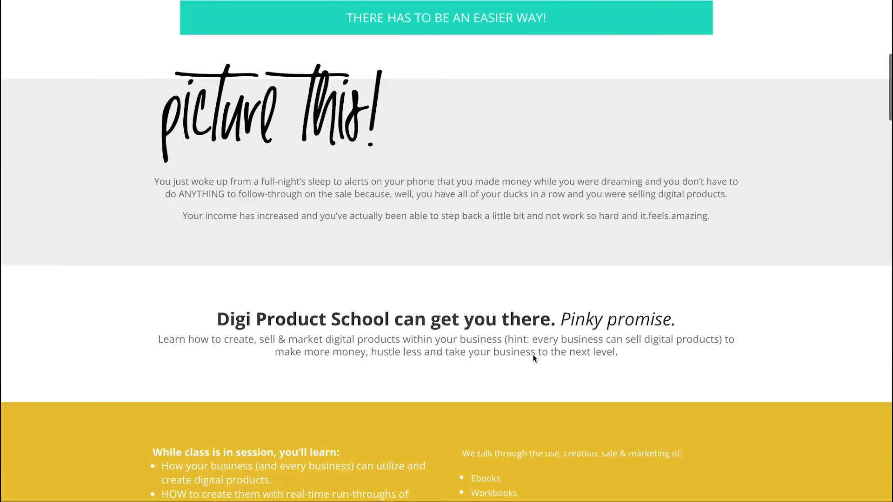
scroll(534, 358, down, 10)
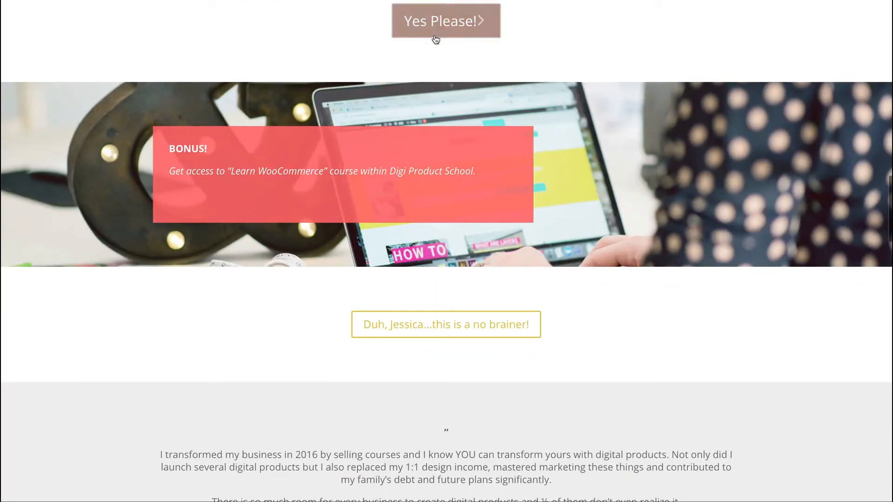
scroll(464, 122, up, 10)
scroll(465, 122, up, 10)
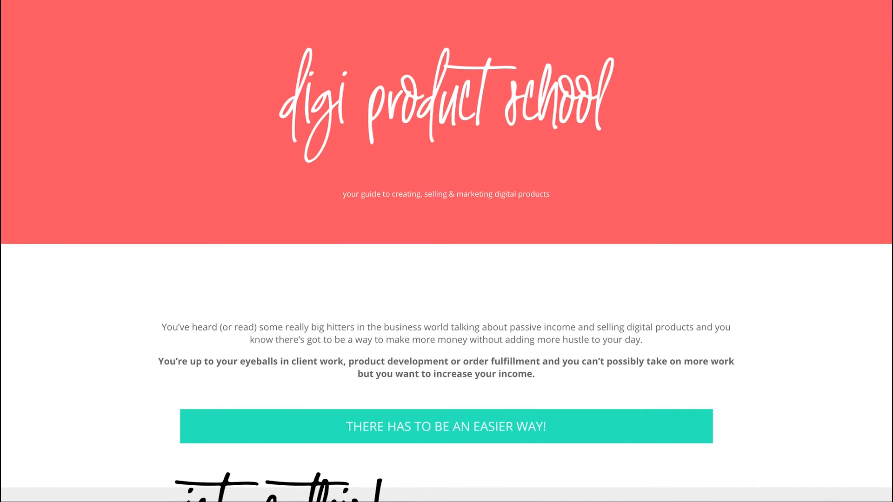
text(coursesbyjessica.com/sorr)
key(Return)
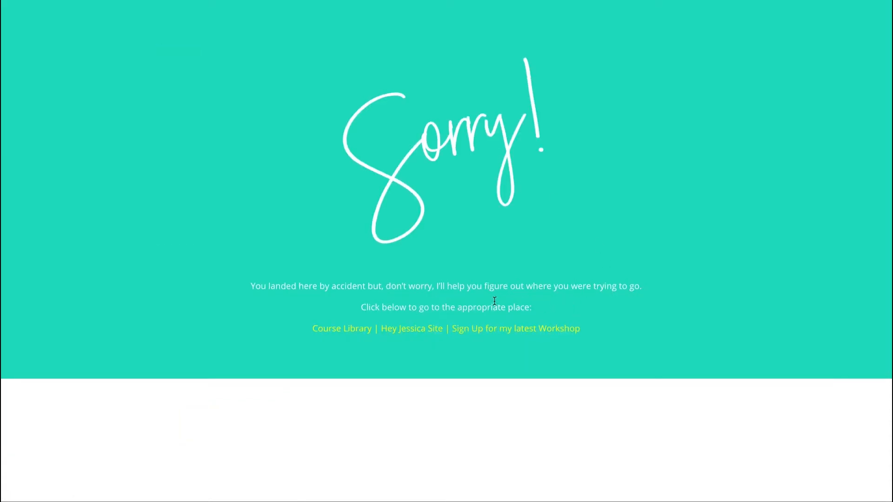
click(819, 286)
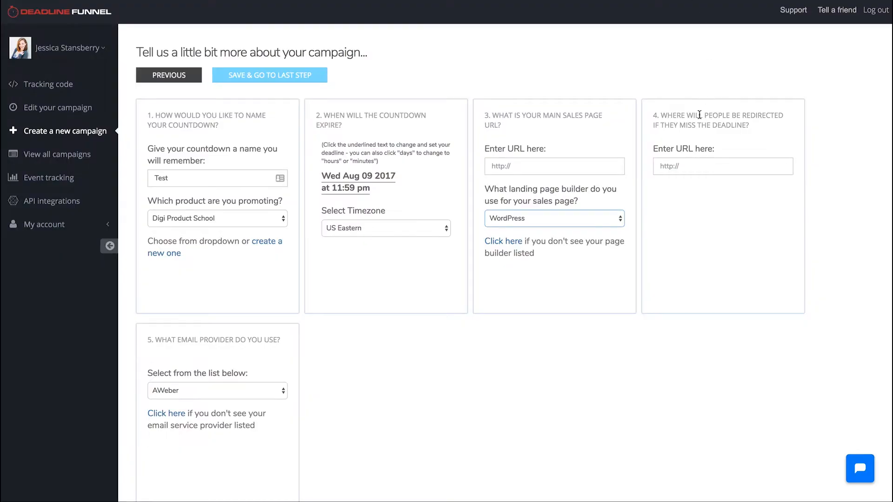
click(657, 211)
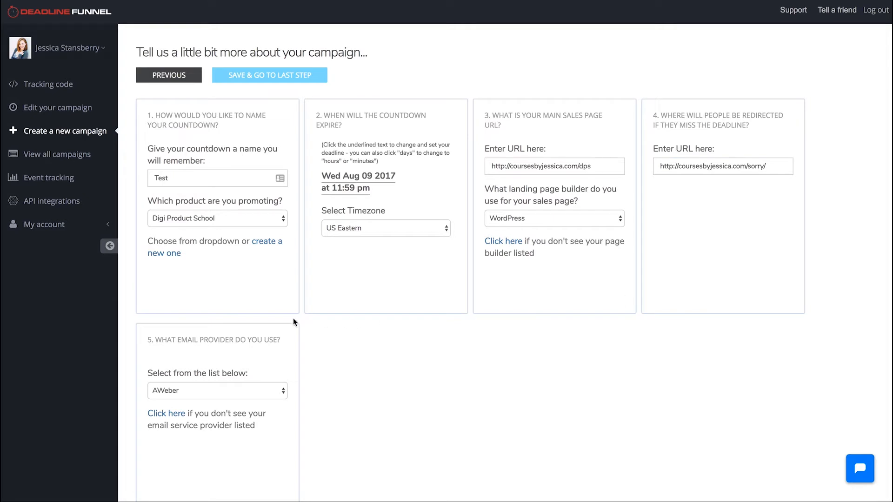
Step: Set the email provider to ConvertKit and save the campaign details to proceed to the last step
scroll(300, 315, down, 2)
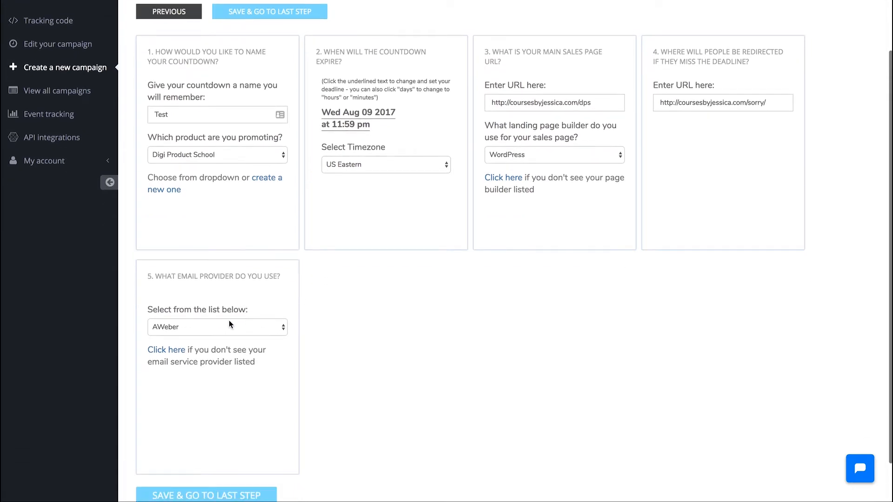
click(229, 326)
click(206, 366)
scroll(305, 370, down, 2)
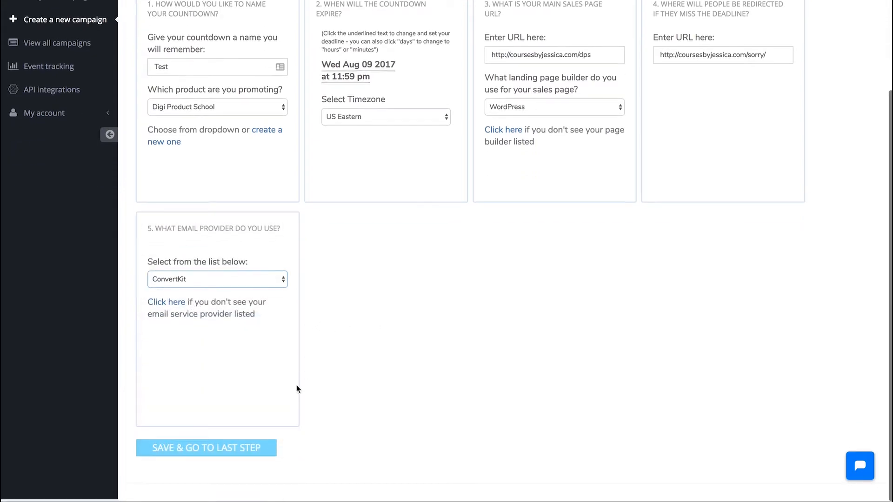
click(234, 453)
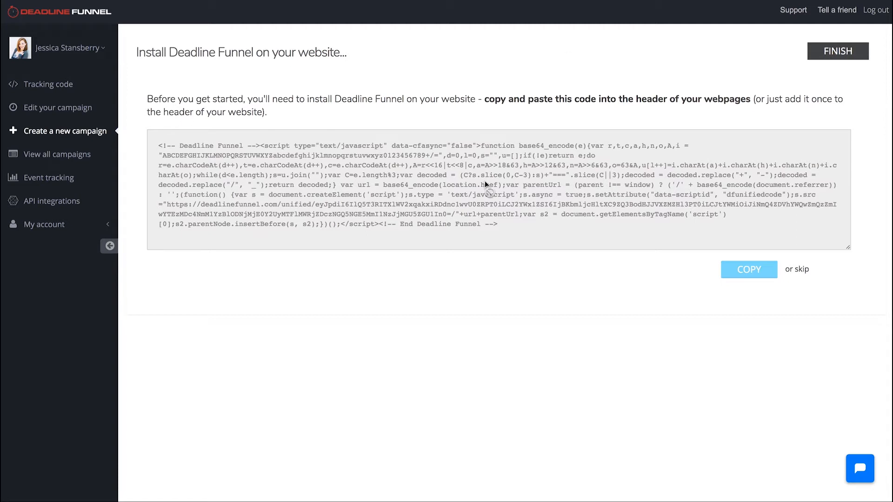
Step: Select the installation code for the website header and finish the campaign setup
click(498, 200)
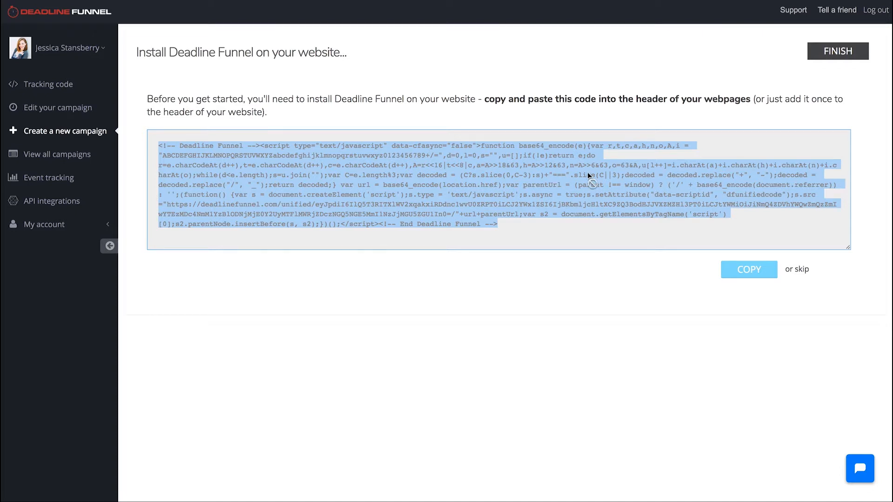
click(689, 275)
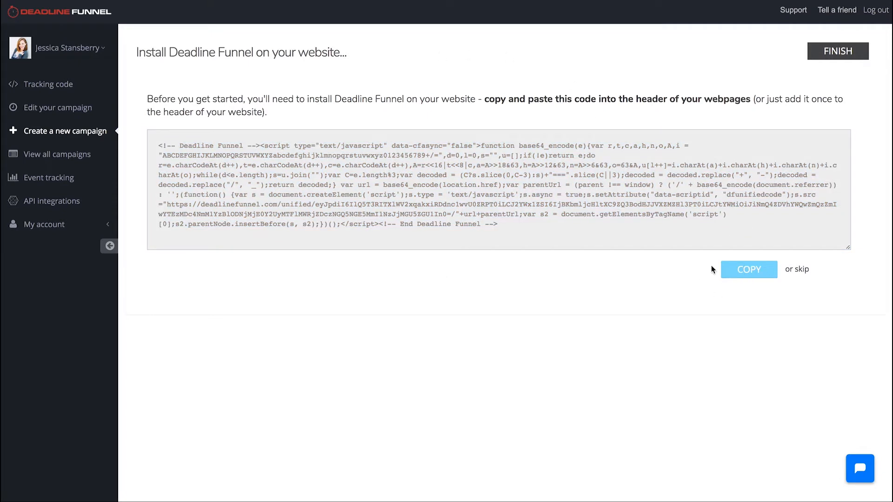
click(837, 51)
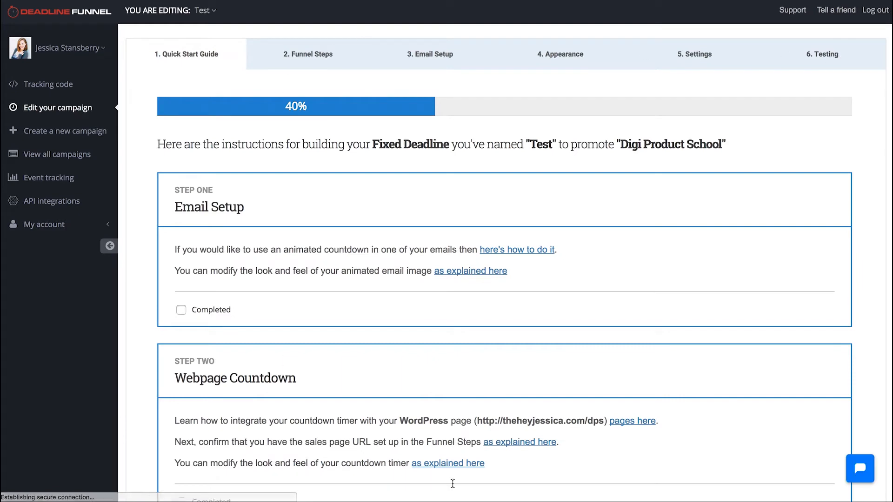
Step: Review the Quick Start Guide instructions for email setup, webpage countdown and testing
scroll(393, 280, down, 3)
scroll(392, 285, down, 1)
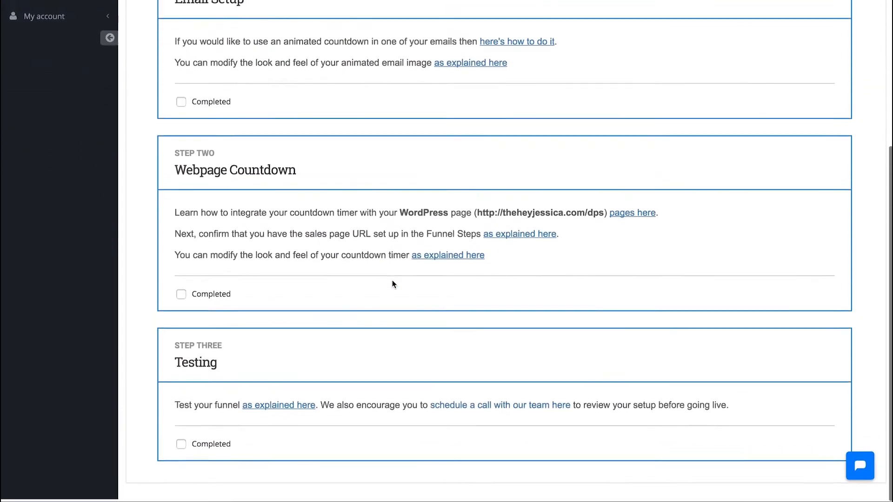
scroll(392, 284, up, 4)
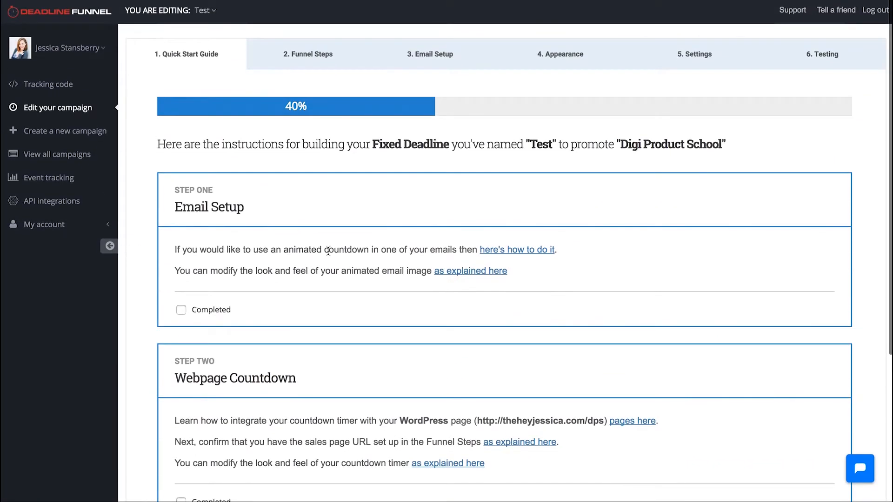
scroll(332, 260, down, 2)
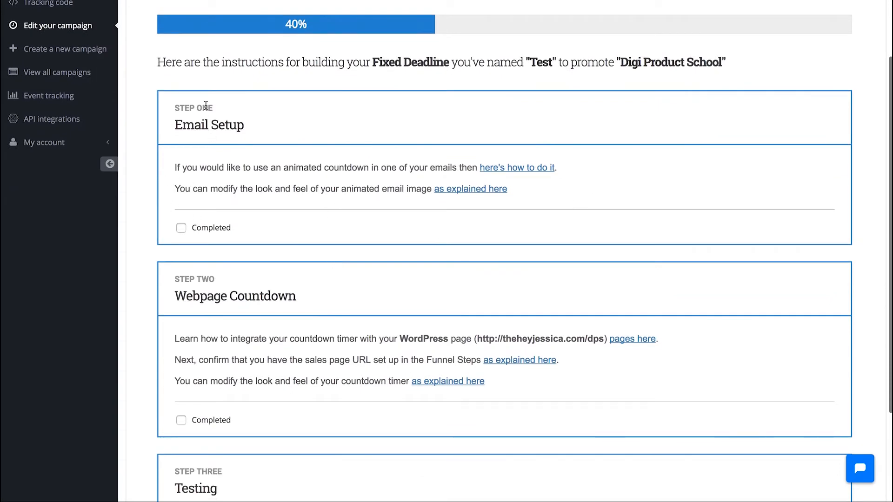
scroll(333, 279, down, 3)
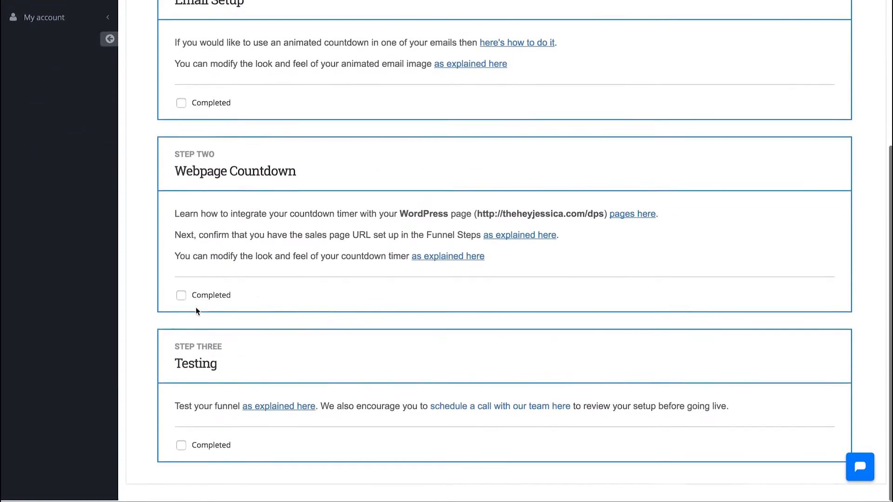
Step: Mark the Email Setup, Webpage Countdown and Testing steps of the Quick Start Guide as completed and dismiss the completion message
scroll(253, 335, up, 5)
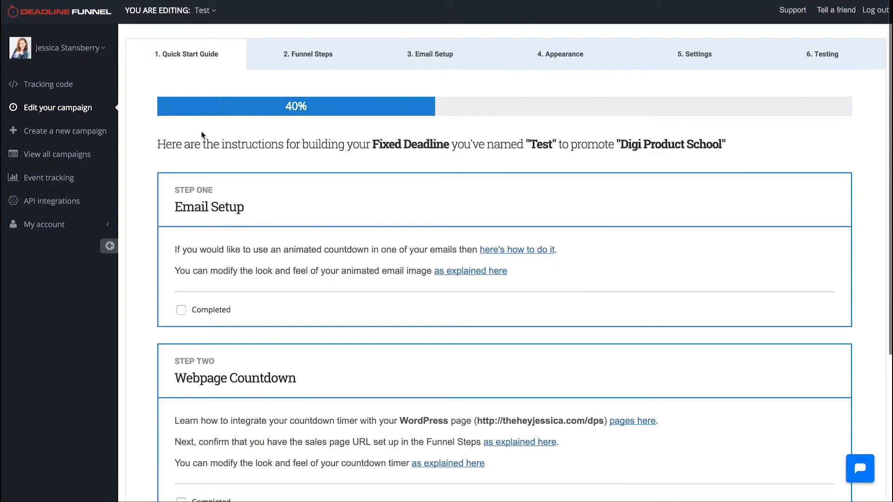
scroll(210, 306, down, 5)
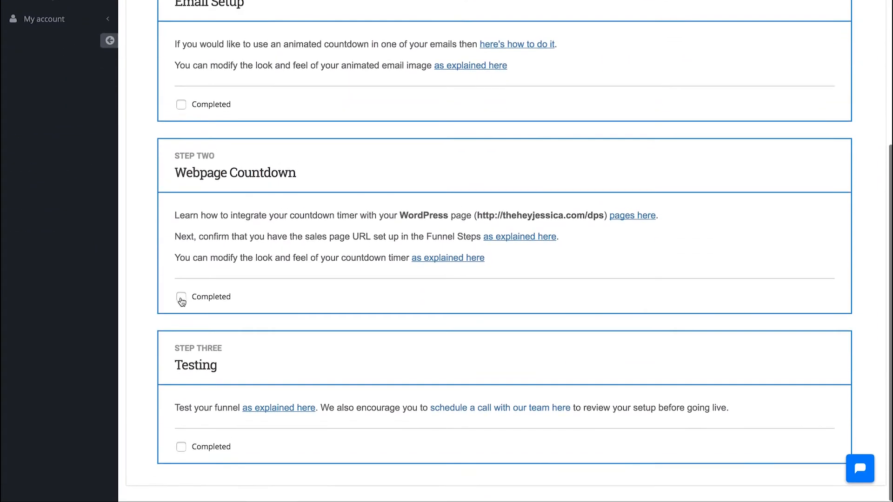
scroll(186, 292, up, 5)
scroll(188, 318, down, 5)
scroll(186, 311, up, 5)
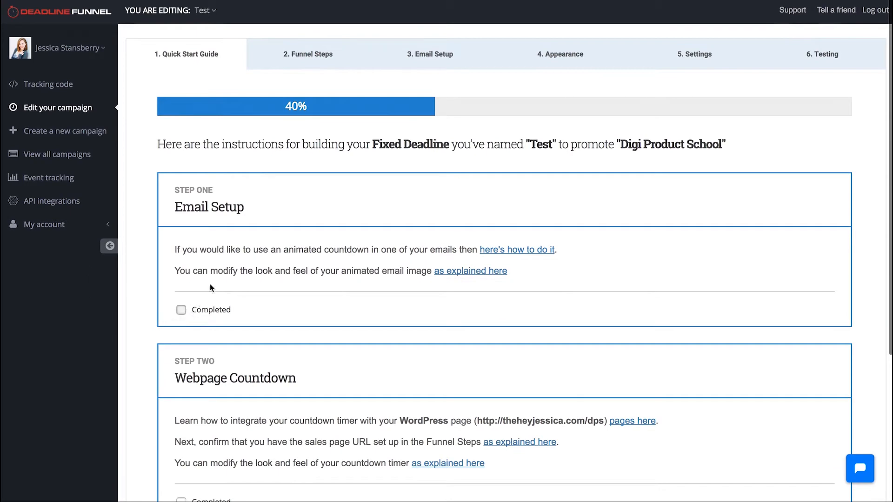
click(211, 310)
scroll(211, 362, down, 1)
scroll(211, 363, down, 3)
click(181, 359)
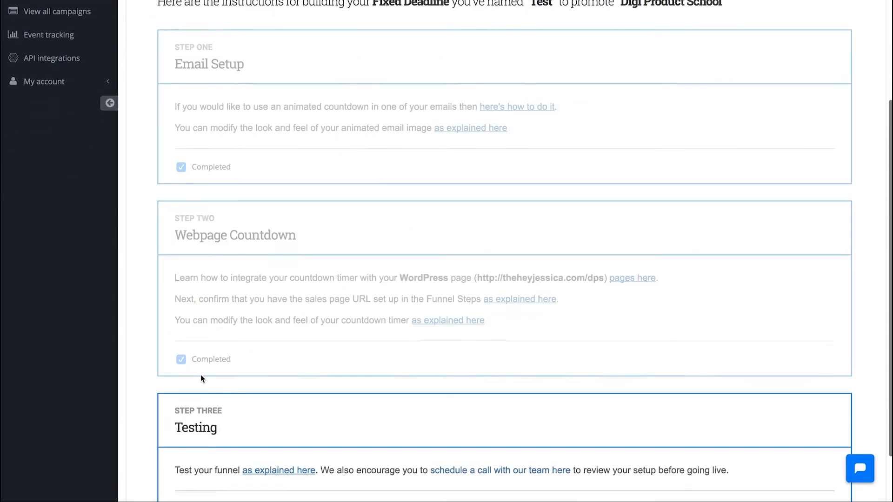
scroll(200, 374, down, 2)
click(183, 448)
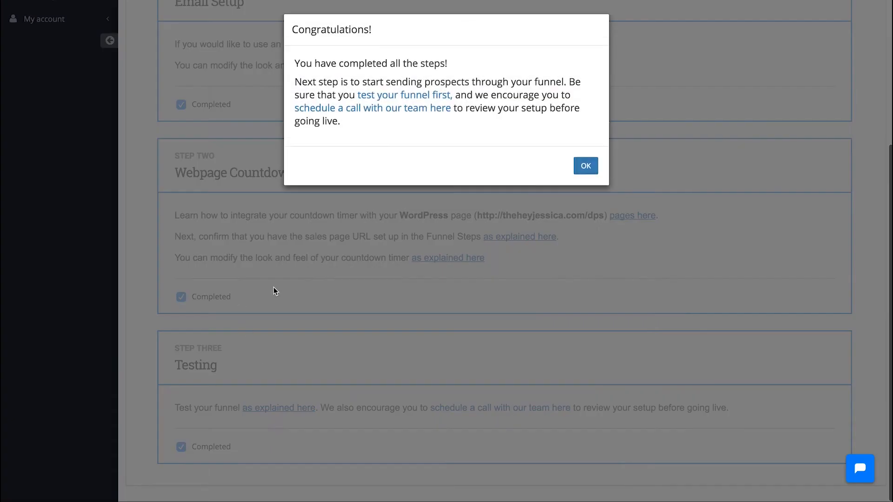
click(586, 171)
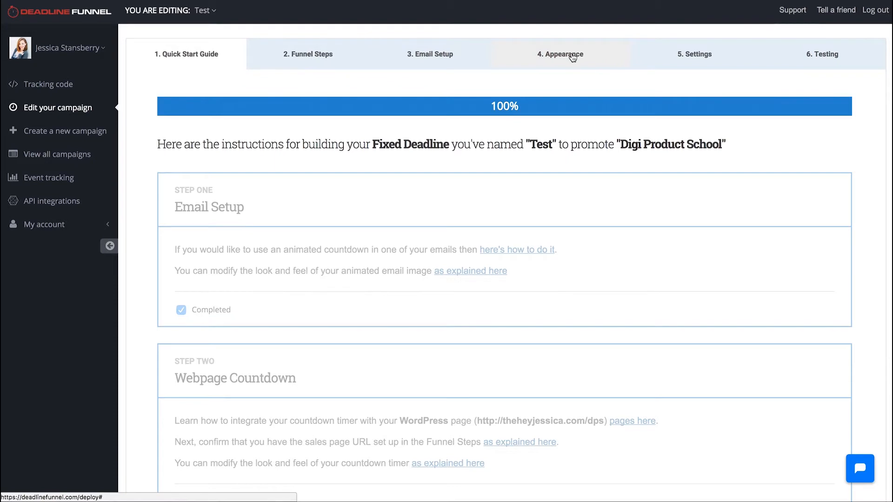
Step: Open the campaign's appearance settings and examine the floating bar's position, close button, delay, text and font options
click(592, 60)
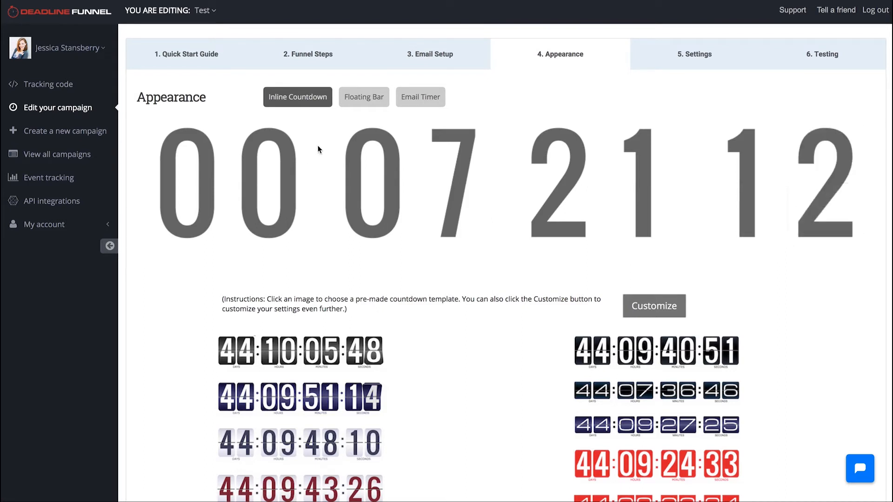
click(367, 101)
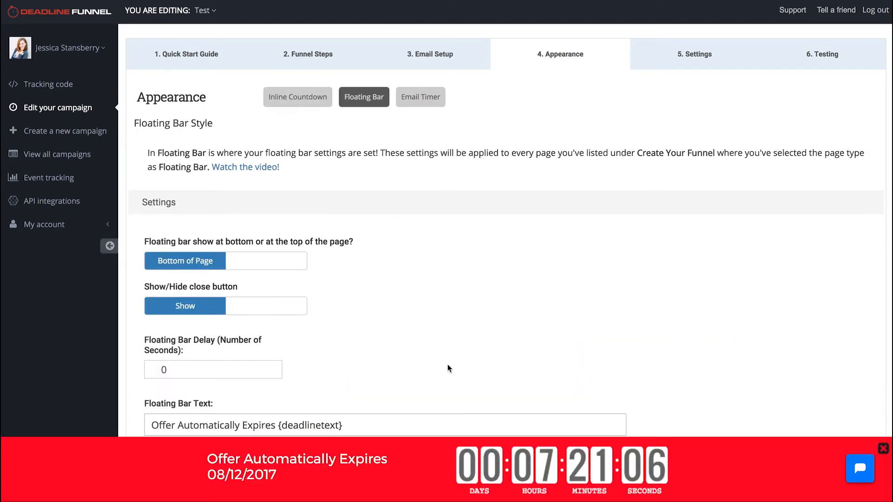
scroll(480, 468, down, 3)
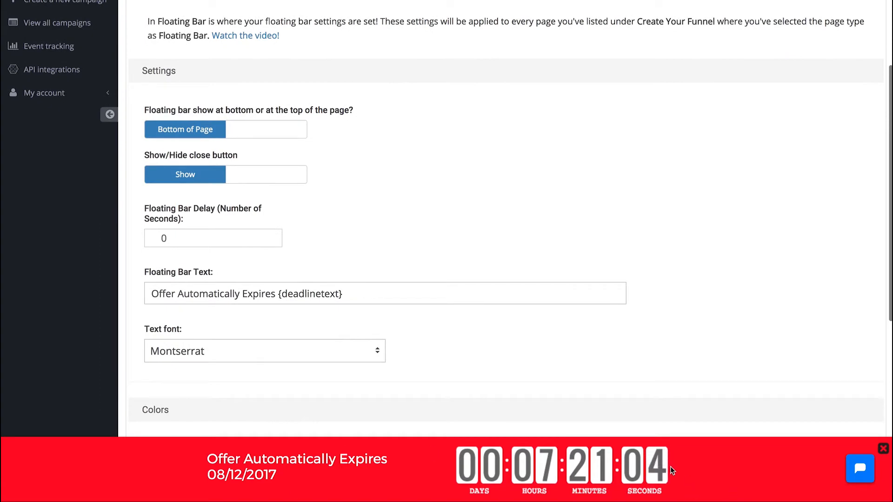
scroll(373, 203, up, 3)
Step: Preview a red inline countdown template without saving it, and compare the inline countdown with the floating bar
click(294, 110)
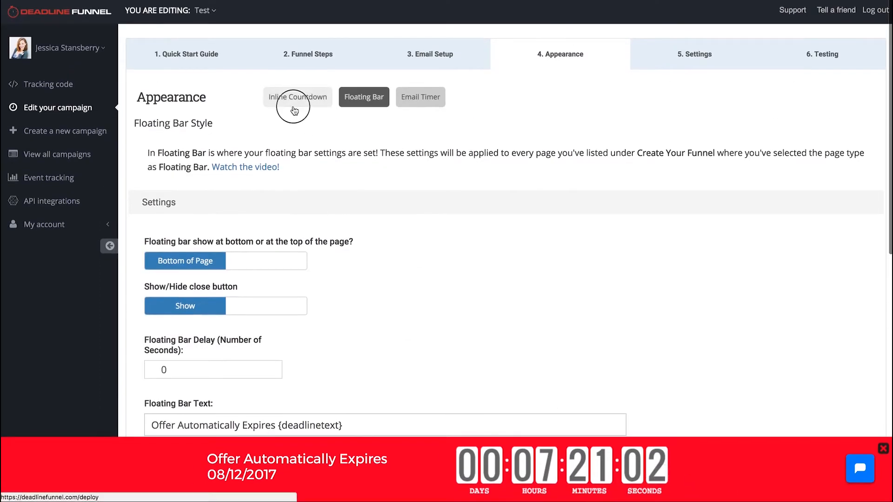
scroll(481, 375, down, 3)
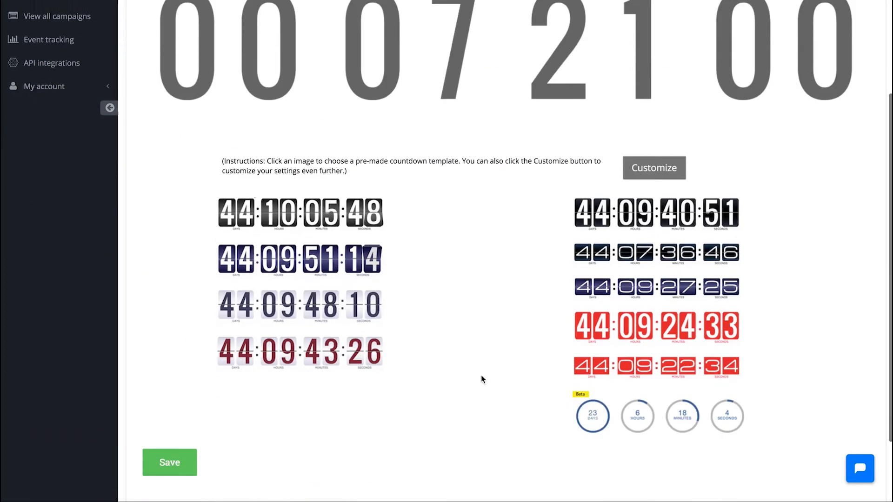
scroll(471, 330, up, 3)
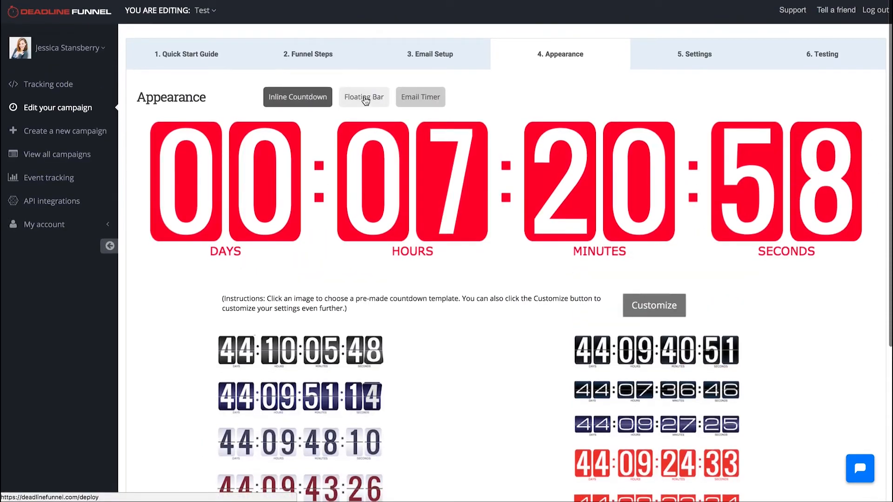
click(365, 101)
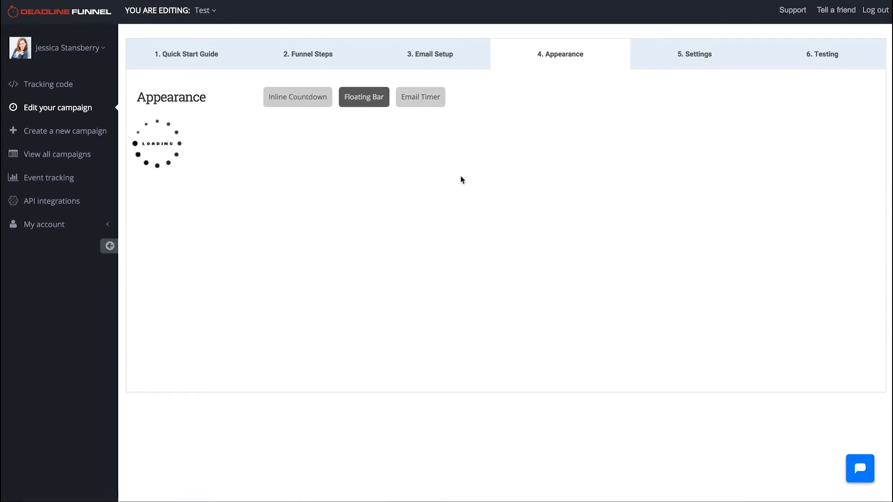
scroll(524, 407, down, 2)
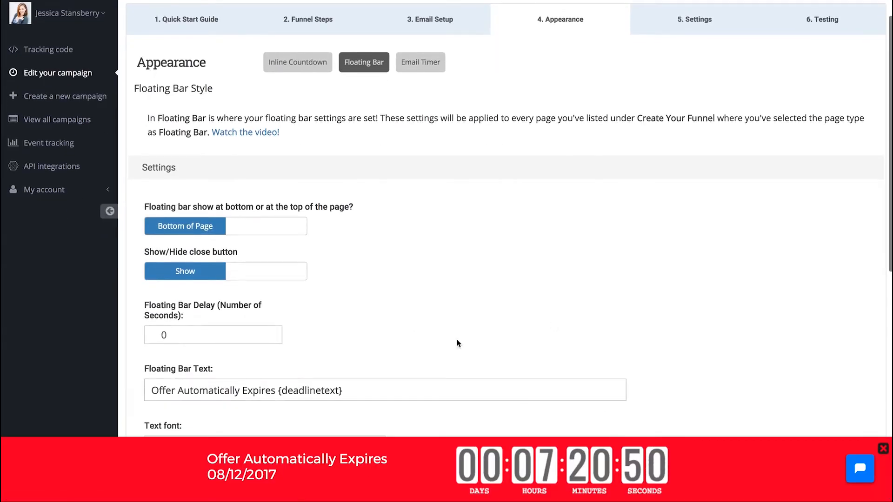
scroll(458, 343, up, 2)
click(289, 97)
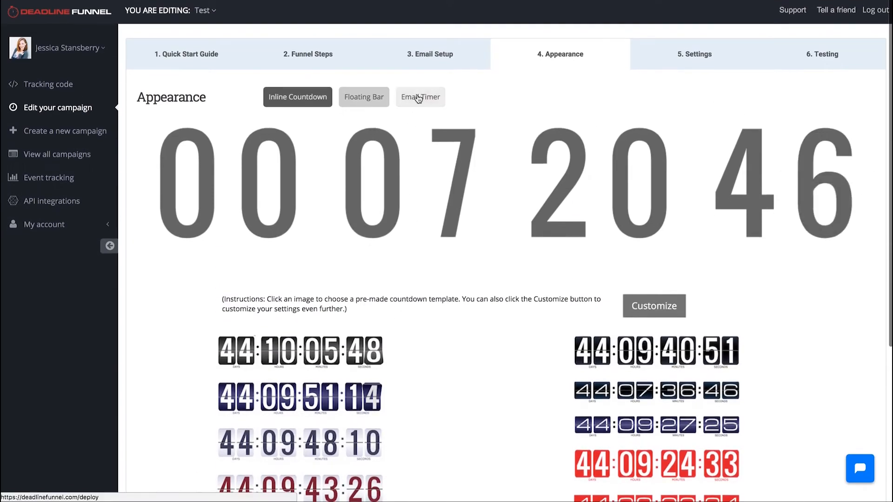
Step: Examine the email timer's font, color, countdown style and label settings, and the available expired-deadline images
click(418, 97)
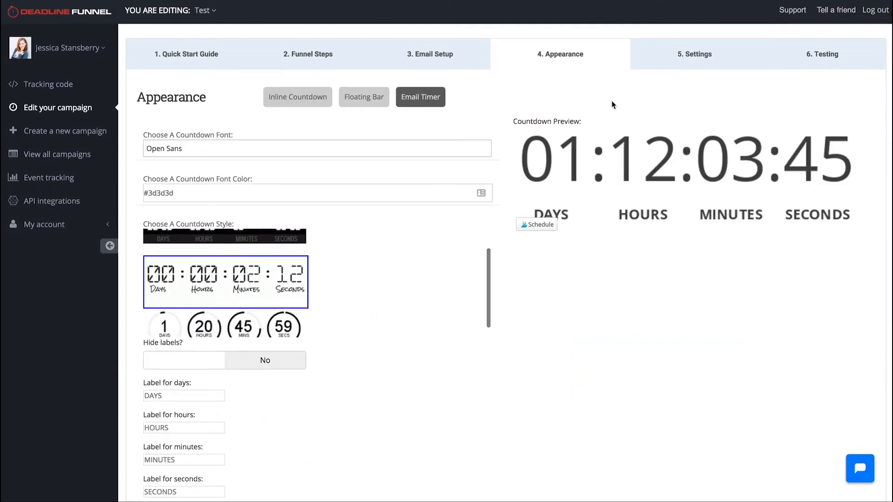
scroll(443, 343, down, 3)
scroll(250, 134, up, 2)
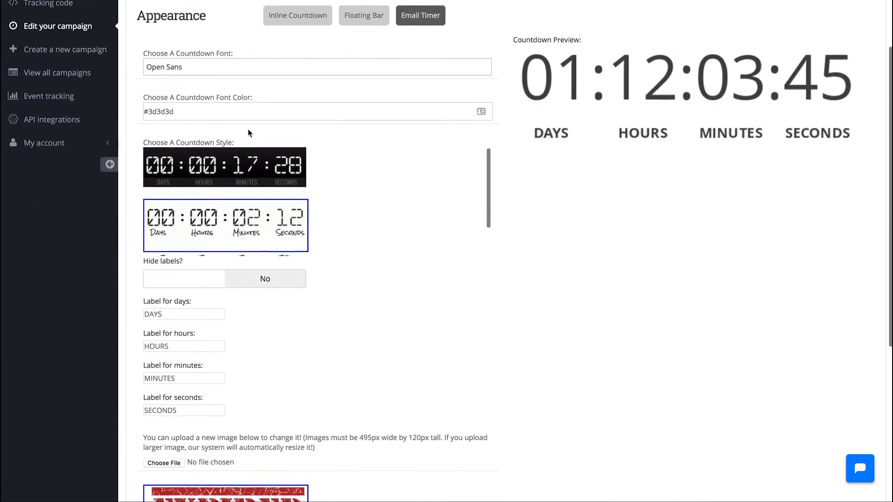
scroll(250, 133, down, 2)
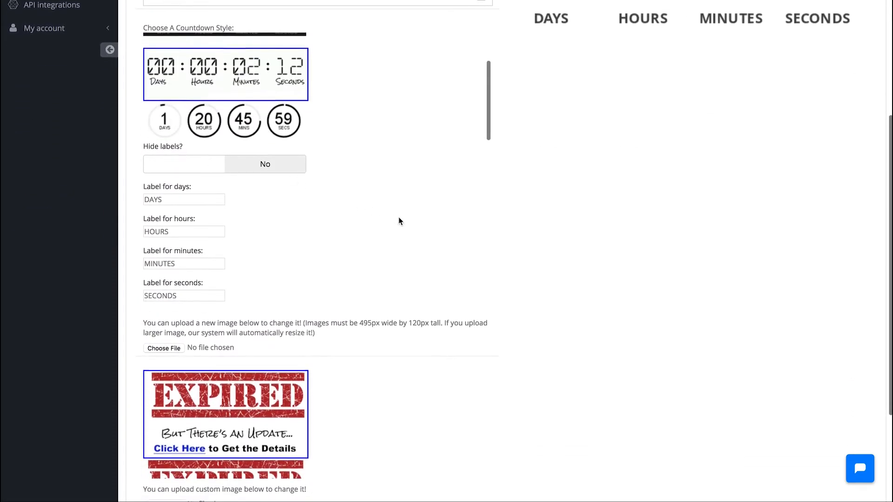
scroll(399, 221, down, 3)
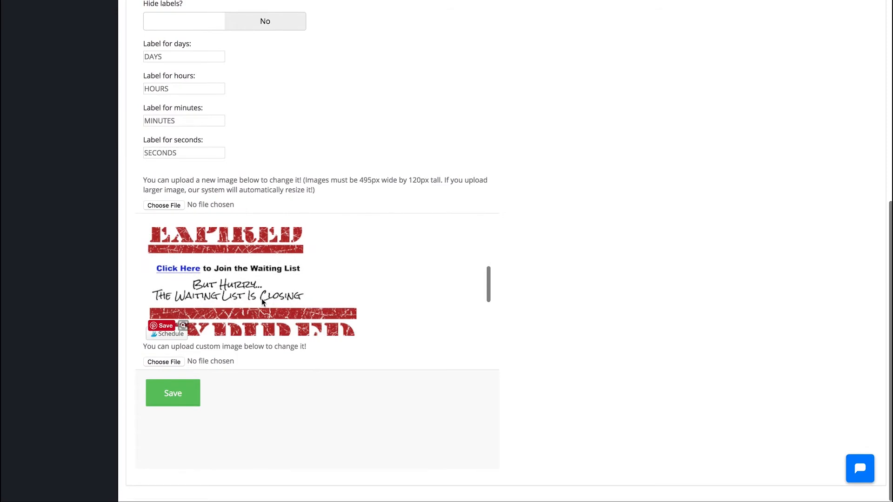
scroll(261, 298, down, 2)
scroll(256, 263, up, 1)
scroll(256, 262, up, 5)
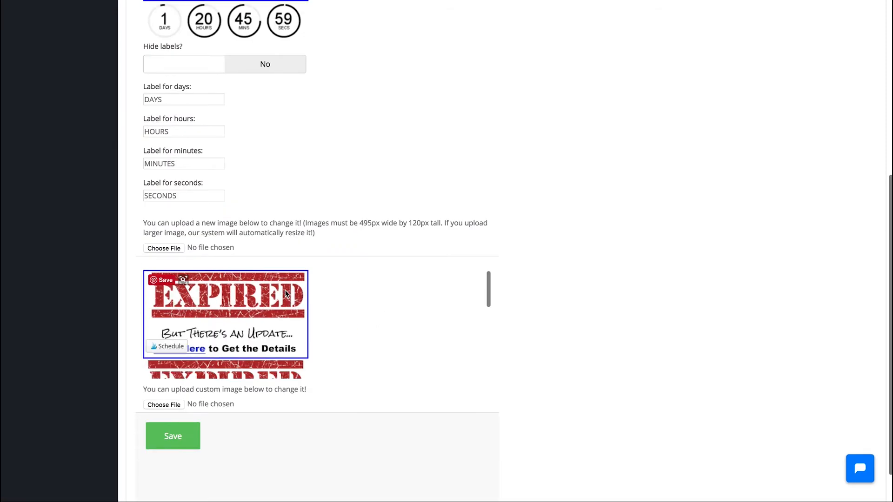
scroll(286, 294, up, 3)
scroll(263, 325, down, 5)
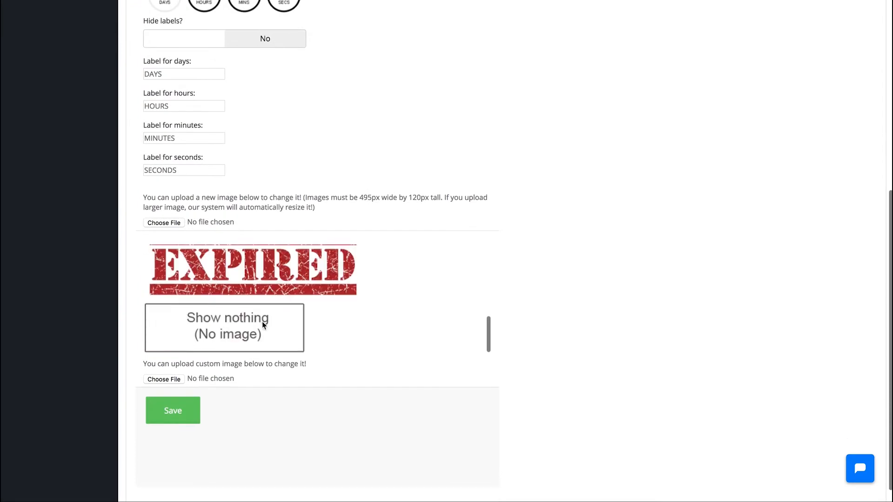
scroll(267, 299, up, 6)
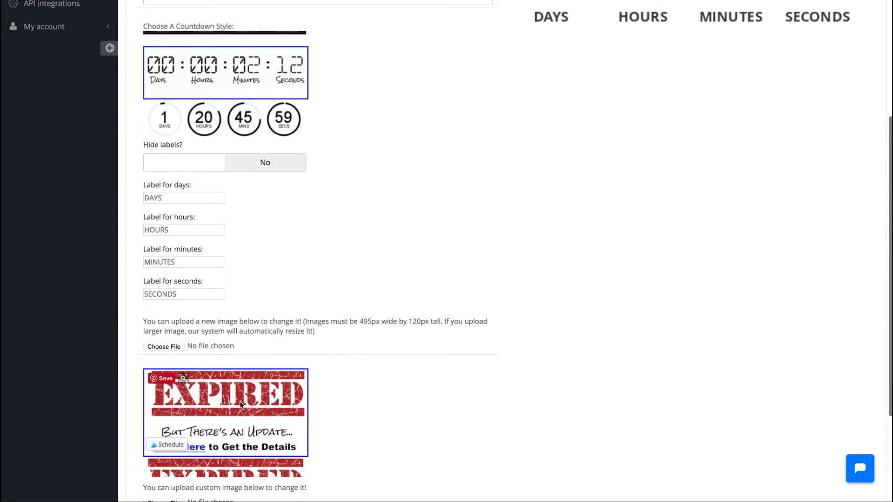
scroll(243, 378, down, 5)
scroll(191, 434, down, 3)
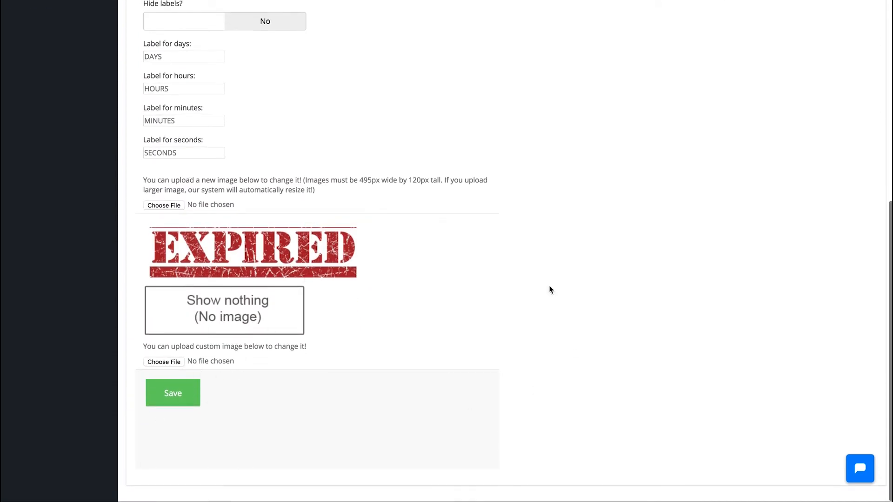
scroll(495, 330, up, 15)
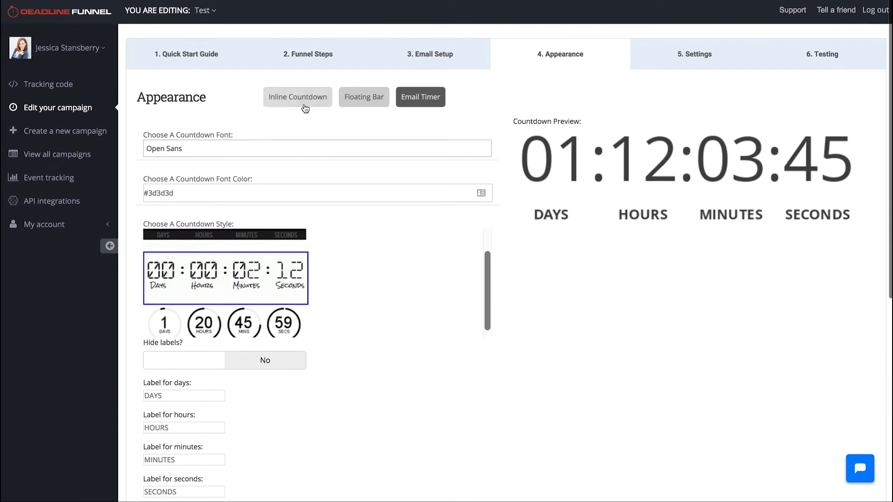
Step: Compare the inline countdown, floating bar and email timer displays, ending with the floating bar preview
click(299, 100)
click(363, 98)
click(421, 101)
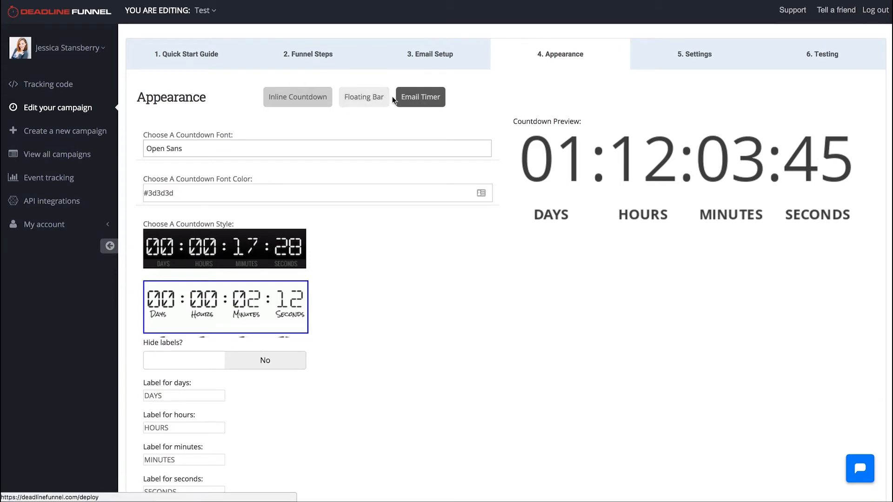
click(374, 108)
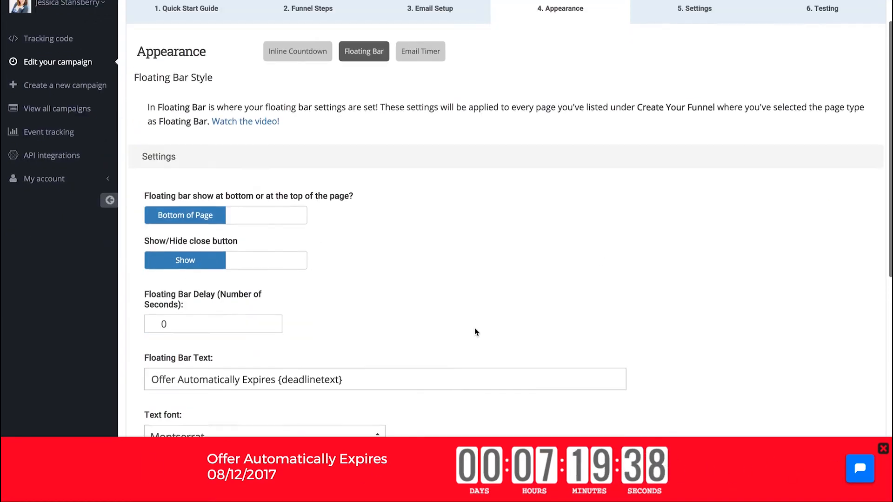
scroll(474, 328, up, 2)
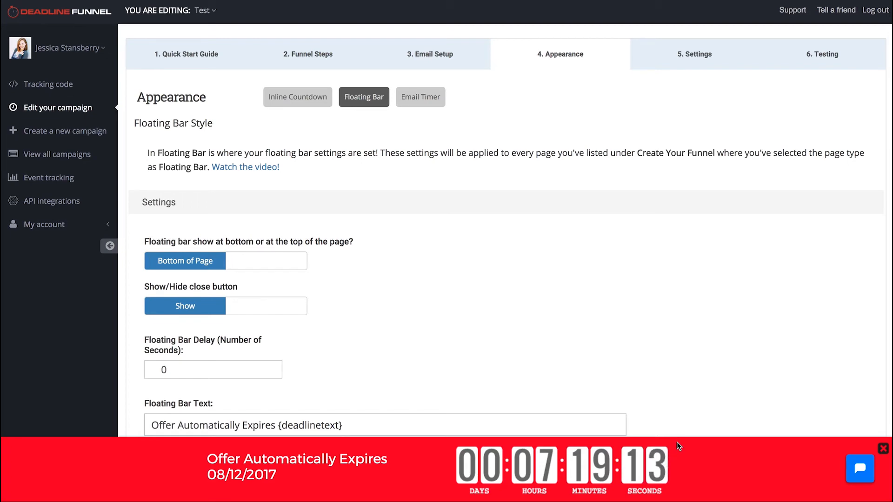
Step: Copy the HTML image code for the animated email countdown and review the expiring link with its redirect URLs
click(455, 67)
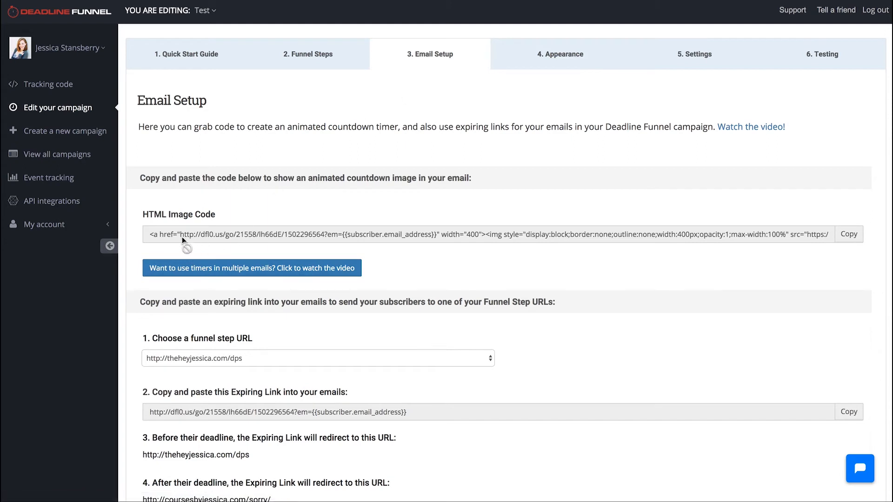
click(852, 238)
scroll(474, 262, down, 2)
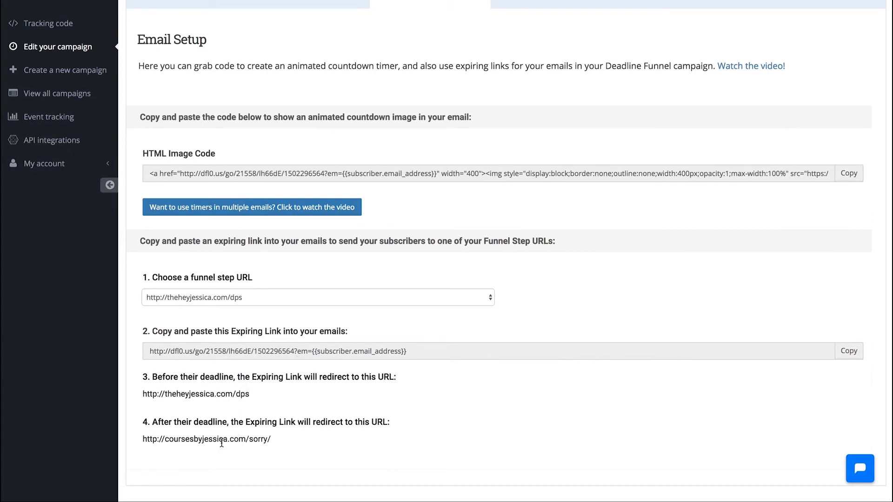
scroll(325, 440, down, 1)
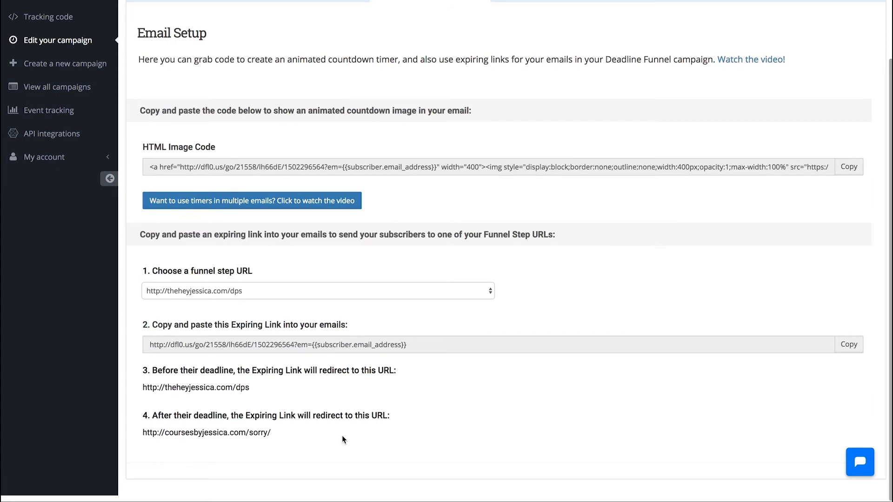
scroll(342, 436, up, 3)
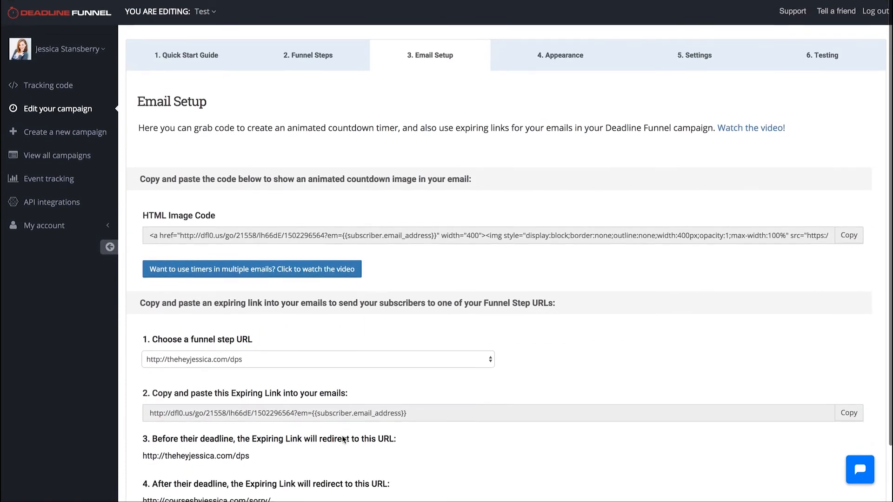
scroll(342, 436, down, 3)
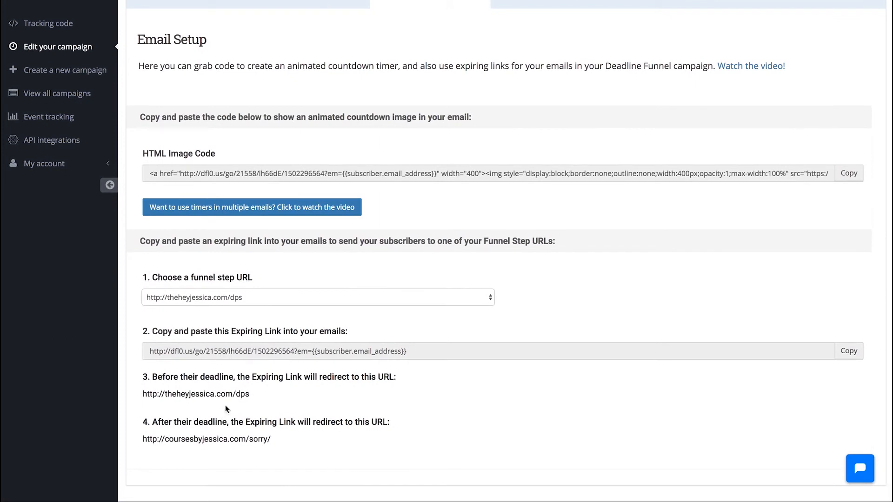
drag(252, 396, 135, 393)
click(337, 398)
click(858, 179)
scroll(725, 151, up, 3)
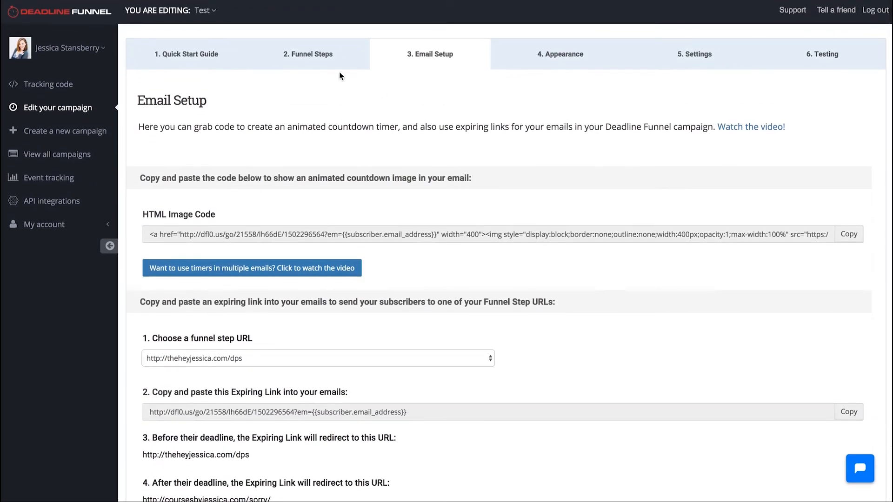
Step: Review the campaign's Funnel Steps page, its Testing options and its general countdown settings
click(319, 61)
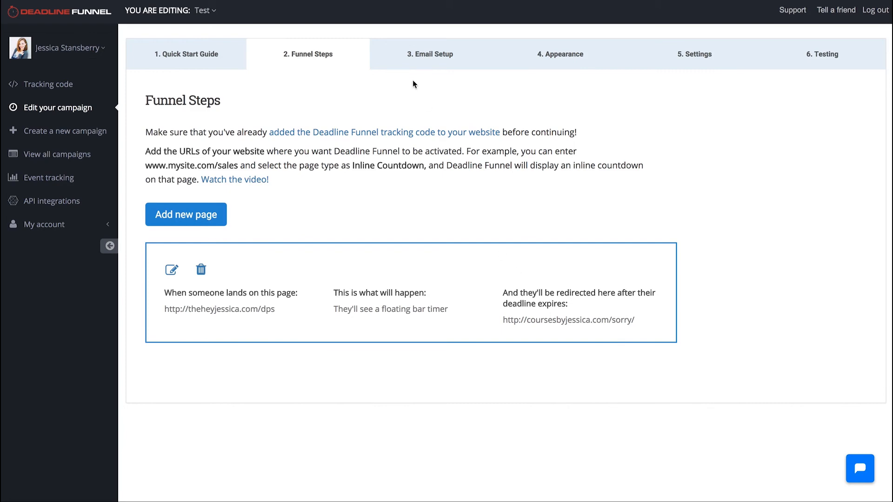
click(832, 53)
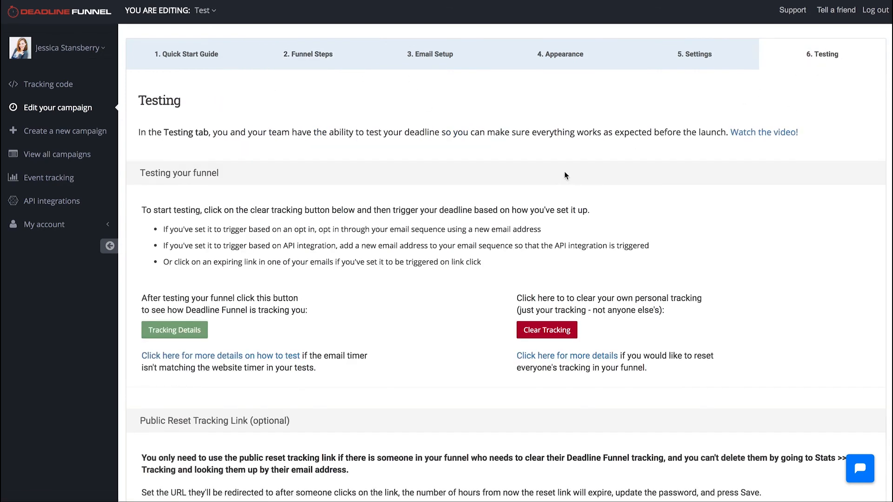
click(699, 55)
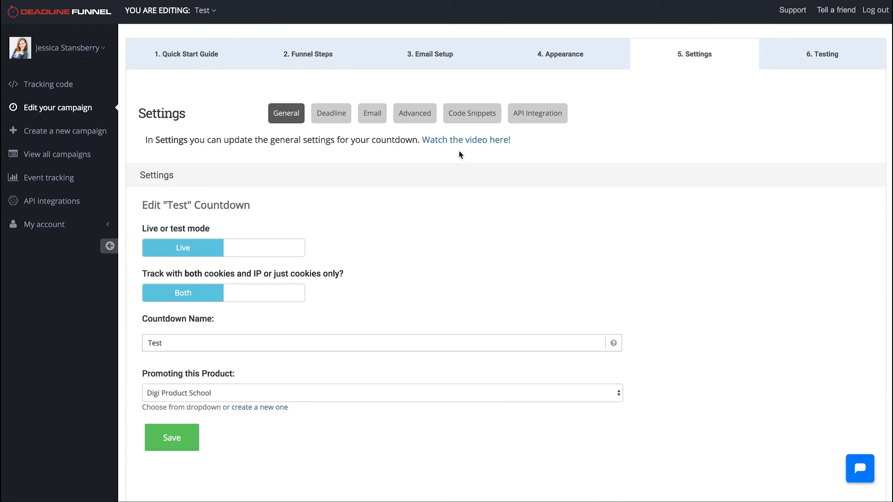
scroll(573, 196, down, 2)
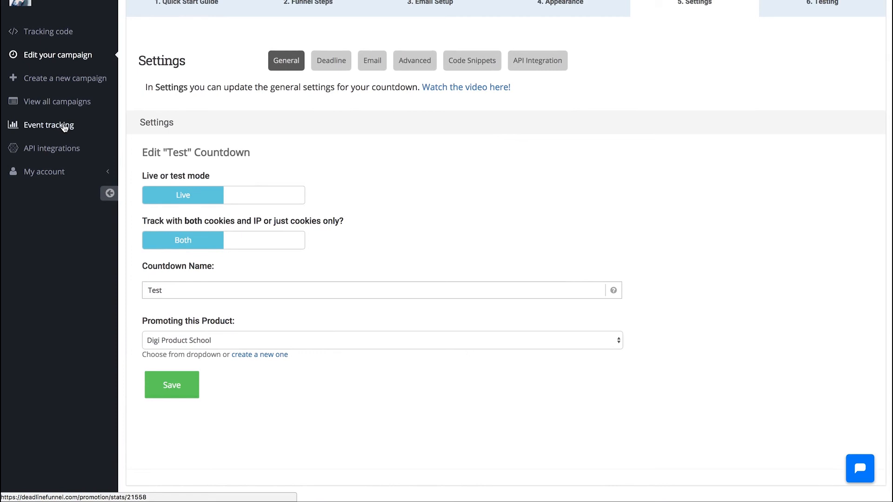
scroll(161, 103, up, 2)
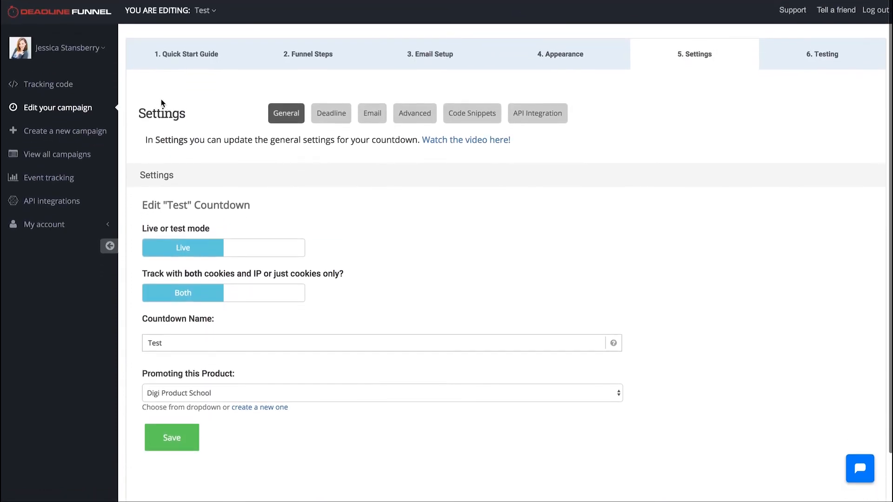